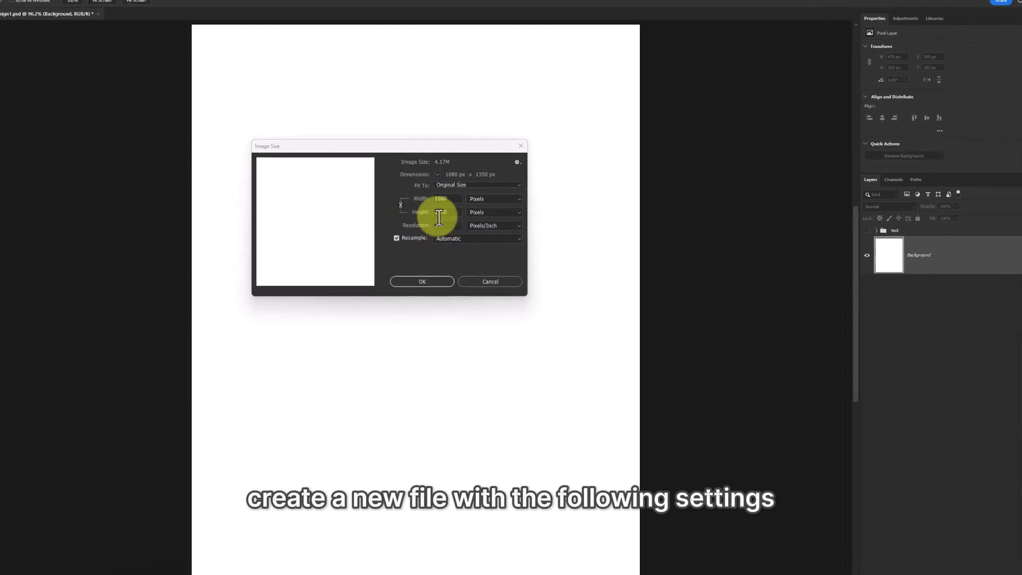
Step: Check the image size is 1080 × 1350 px at 300 ppi, then cancel without changes
double_click(447, 212)
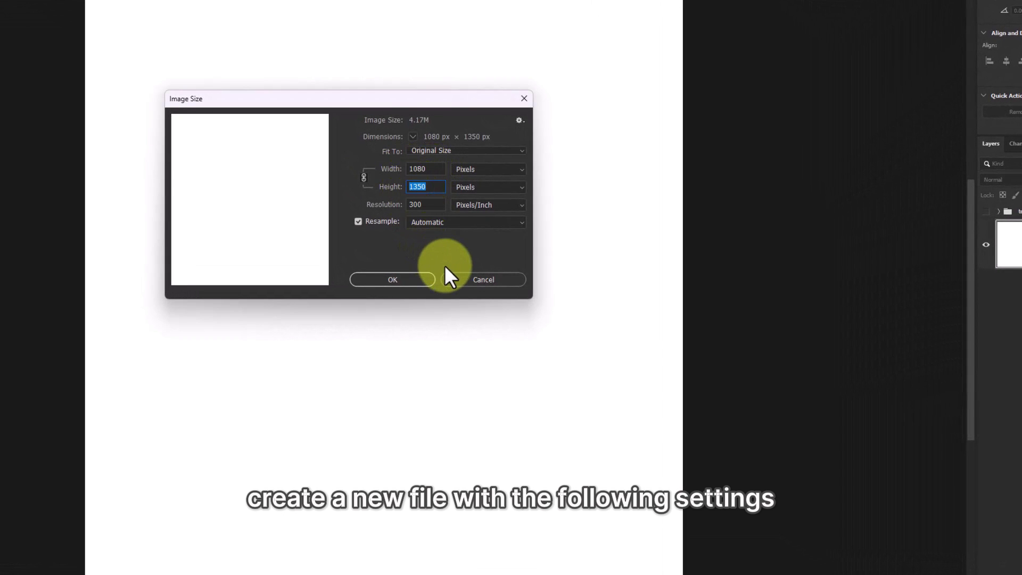
click(470, 280)
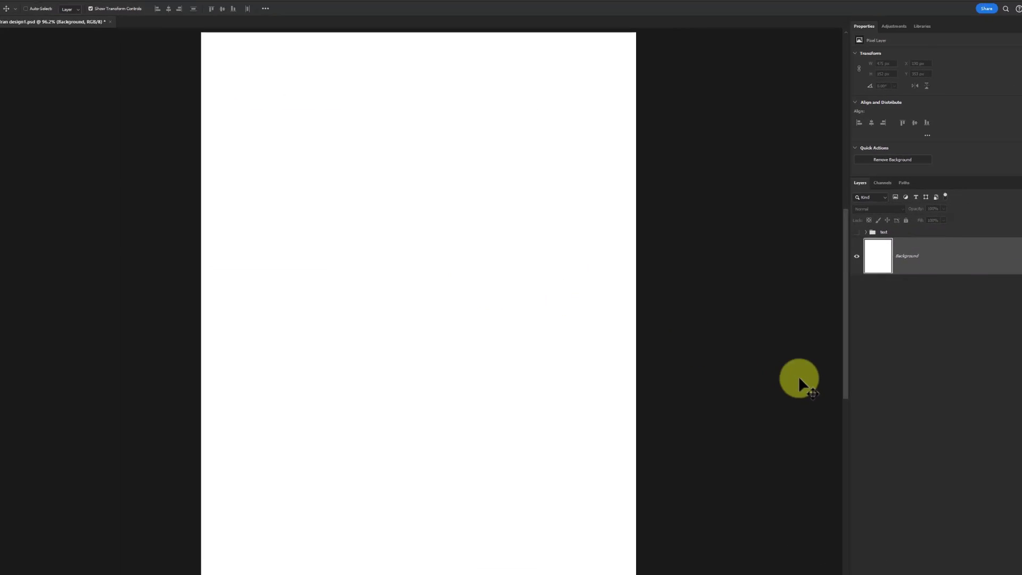
Step: Add a Solid Color fill layer in beige cdc6be covering the canvas
click(975, 569)
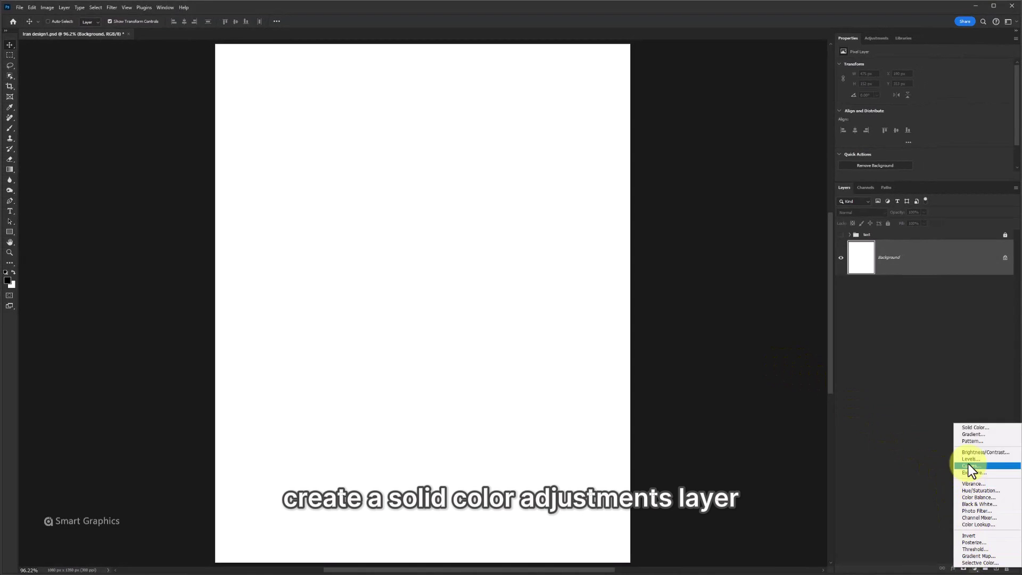
click(970, 427)
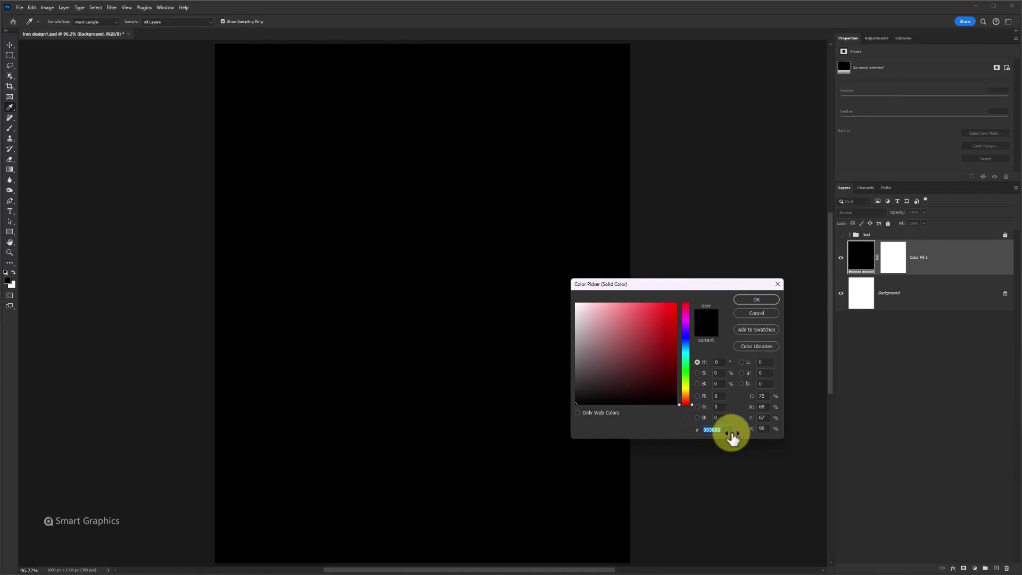
text(cdc6be)
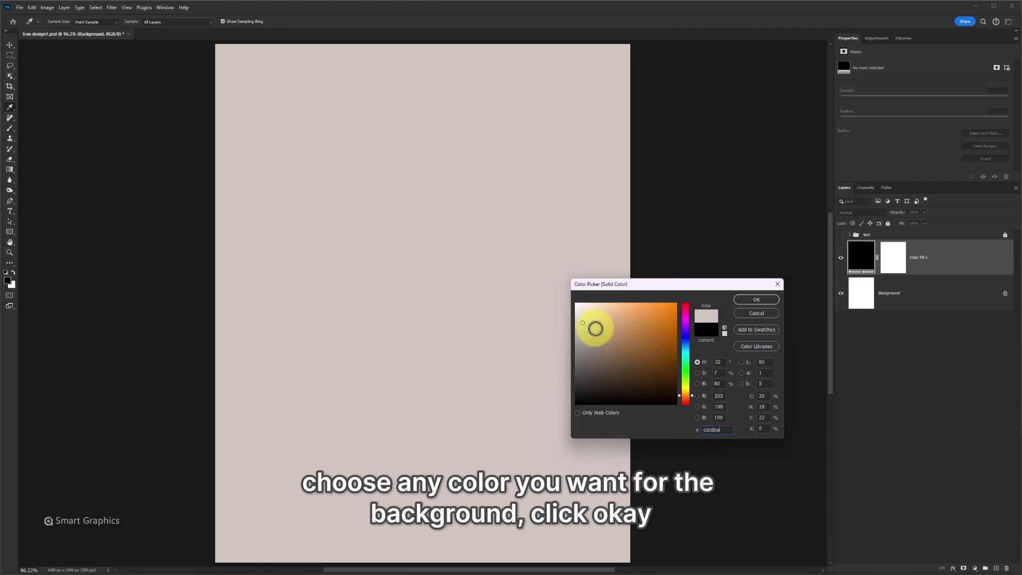
click(756, 300)
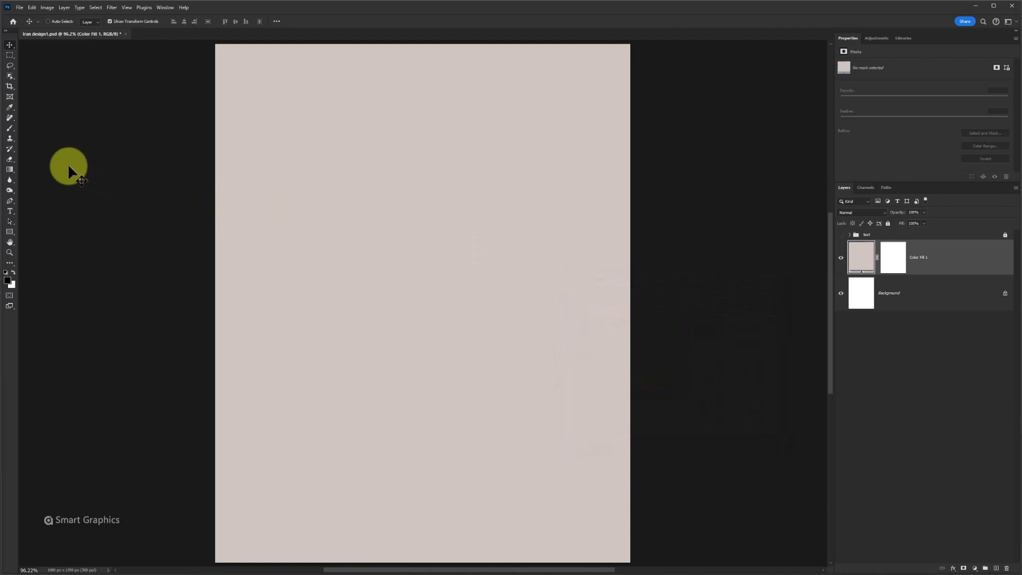
Step: Type a letter I near the page centre as a new text layer
click(10, 210)
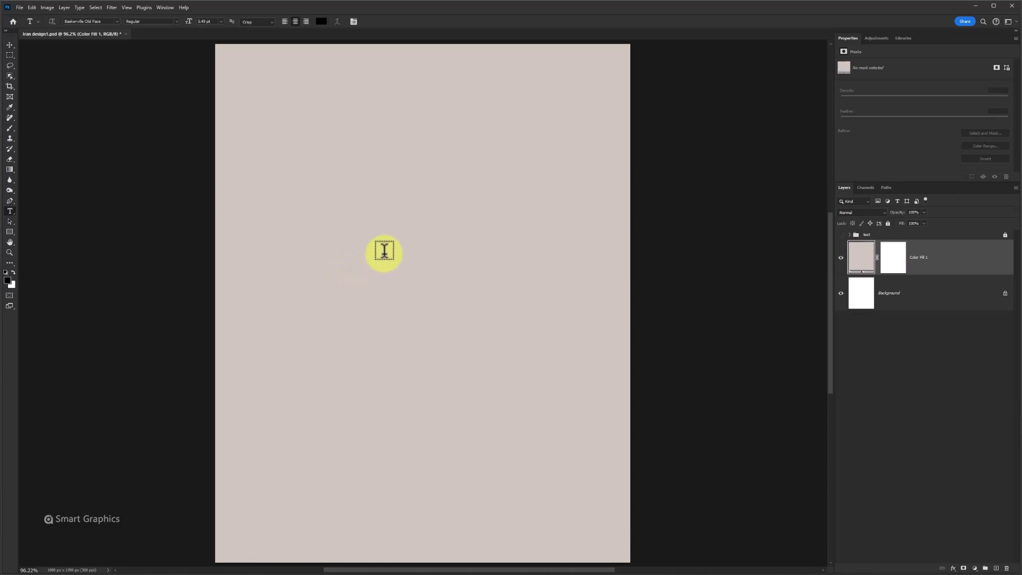
click(384, 252)
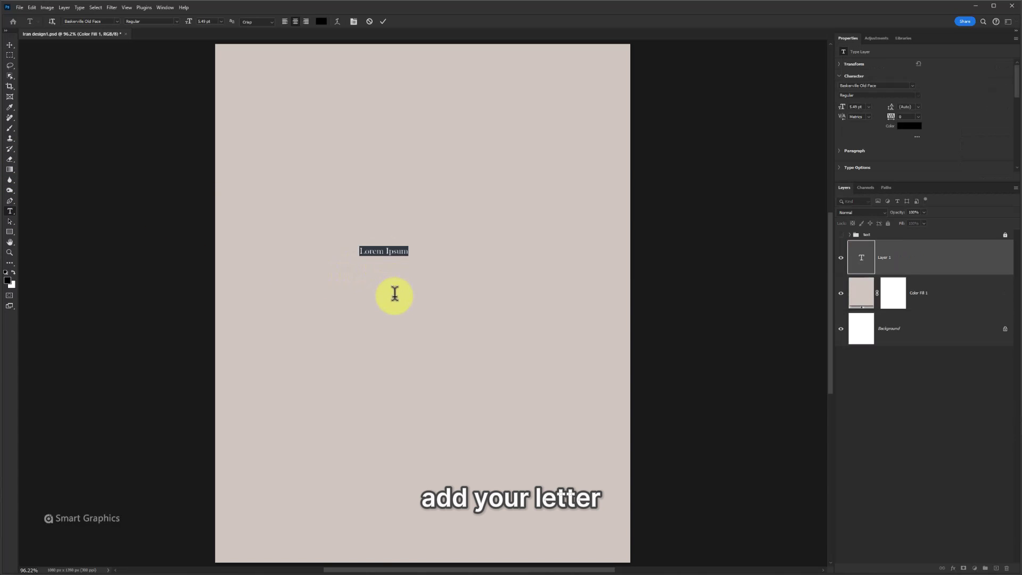
text(I)
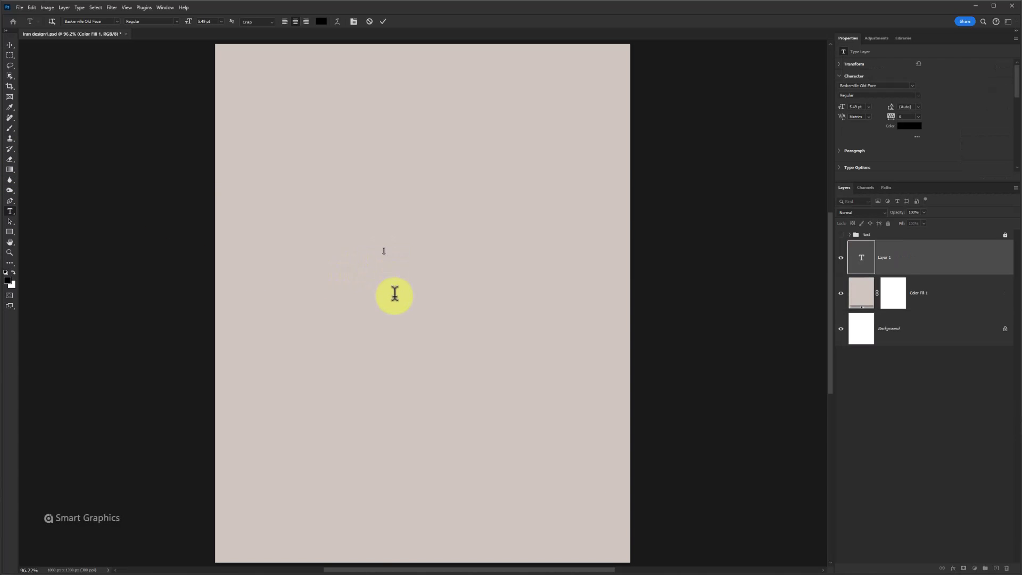
click(383, 22)
Step: Scale the letter I up to about 241 pt and centre it horizontally on the page
key(ctrl+t)
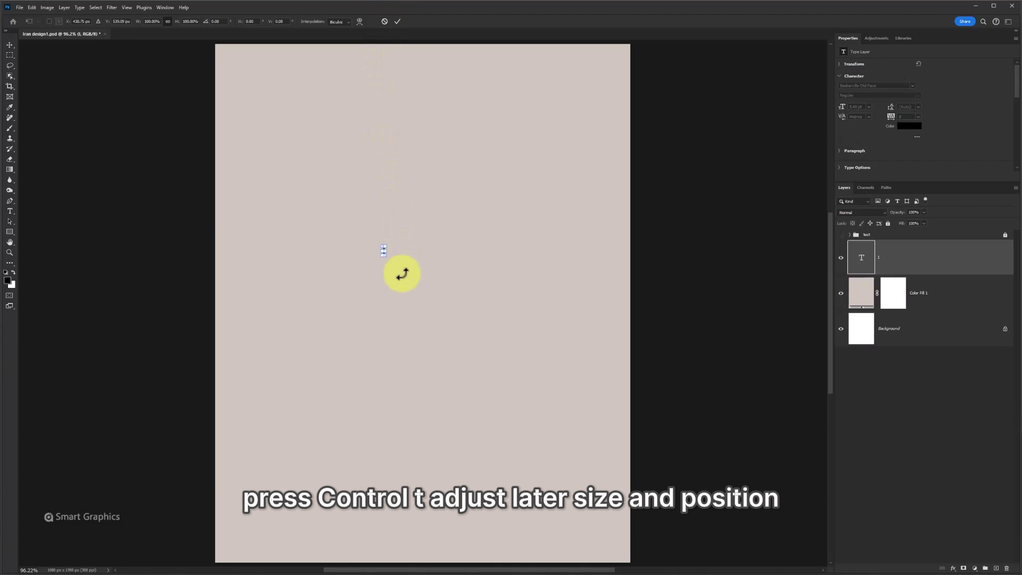
drag(390, 263, 688, 465)
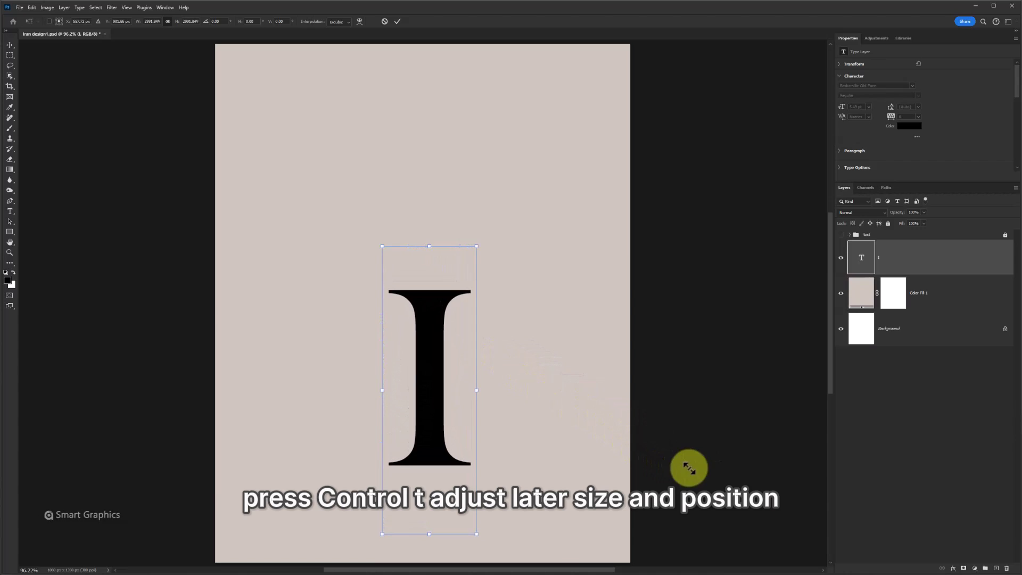
drag(428, 392, 499, 278)
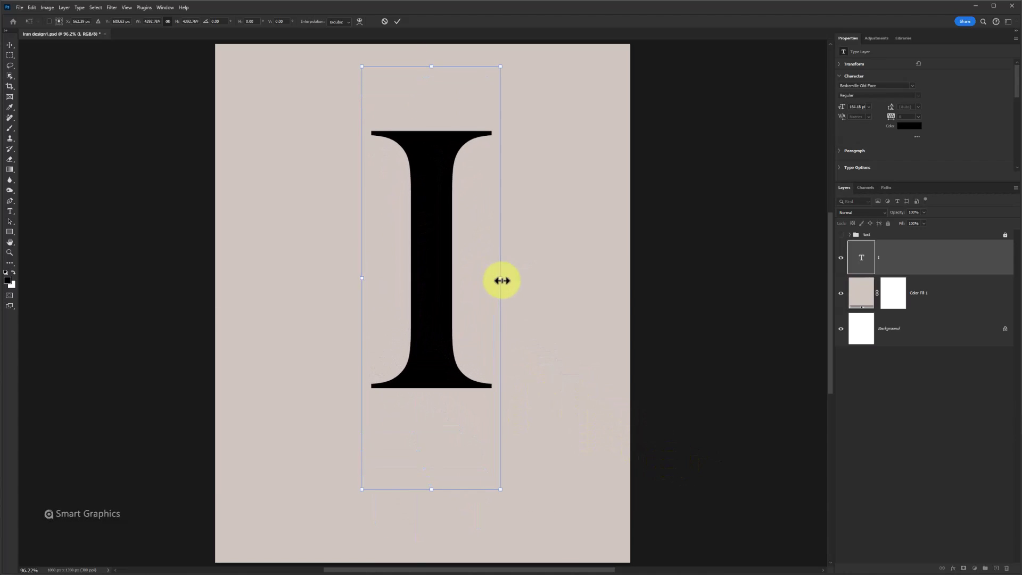
drag(433, 252, 455, 271)
key(Return)
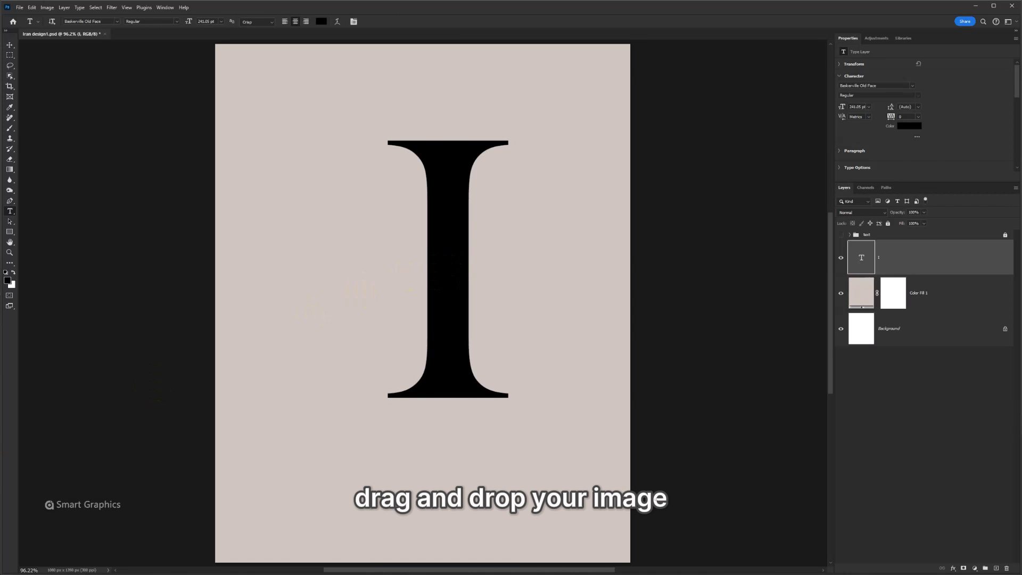
Step: Place the Azadi Tower photo above the I, align the tower with the stem, and restore 100% opacity
drag(41, 463, 296, 355)
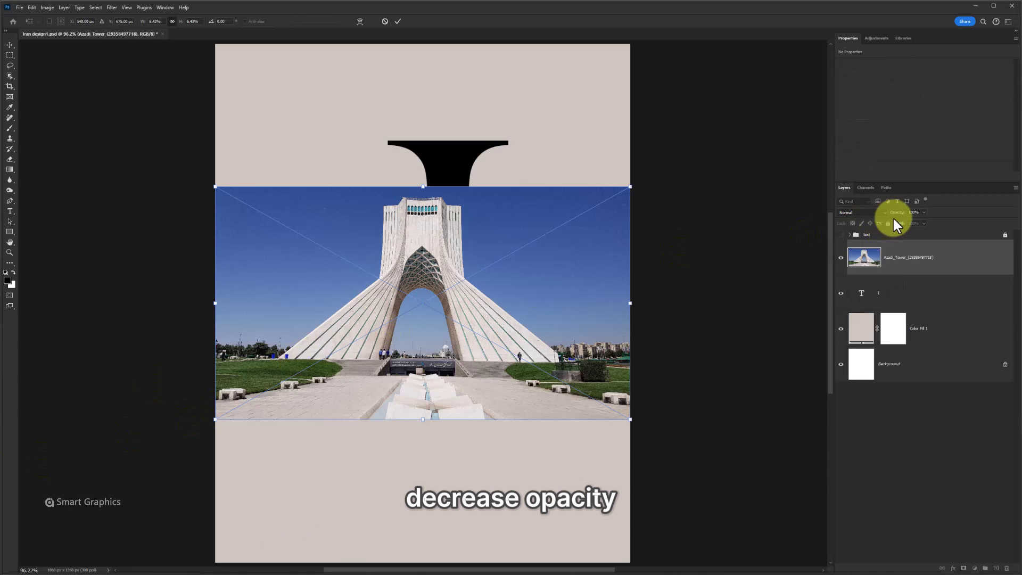
drag(901, 213, 885, 212)
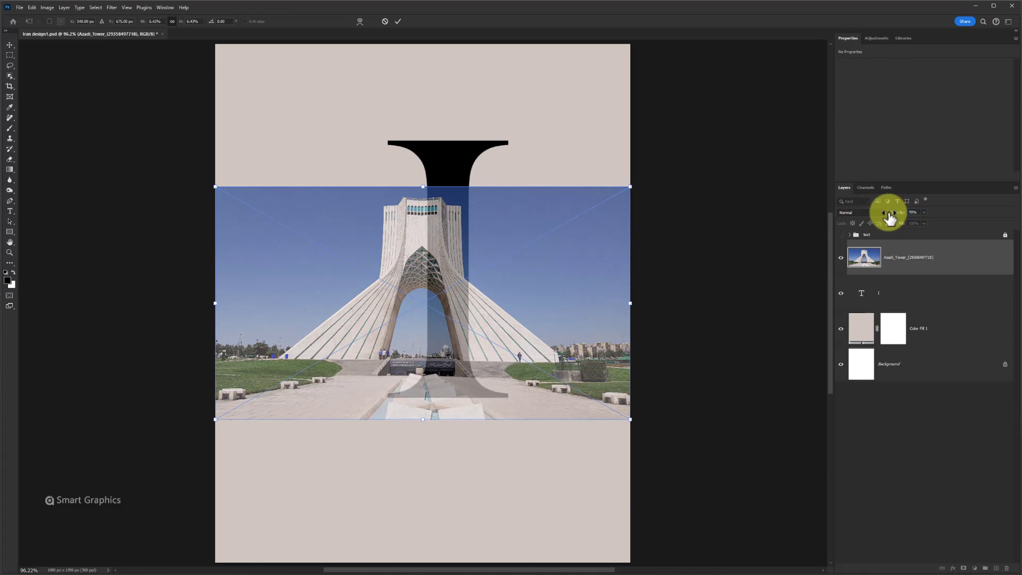
click(5, 45)
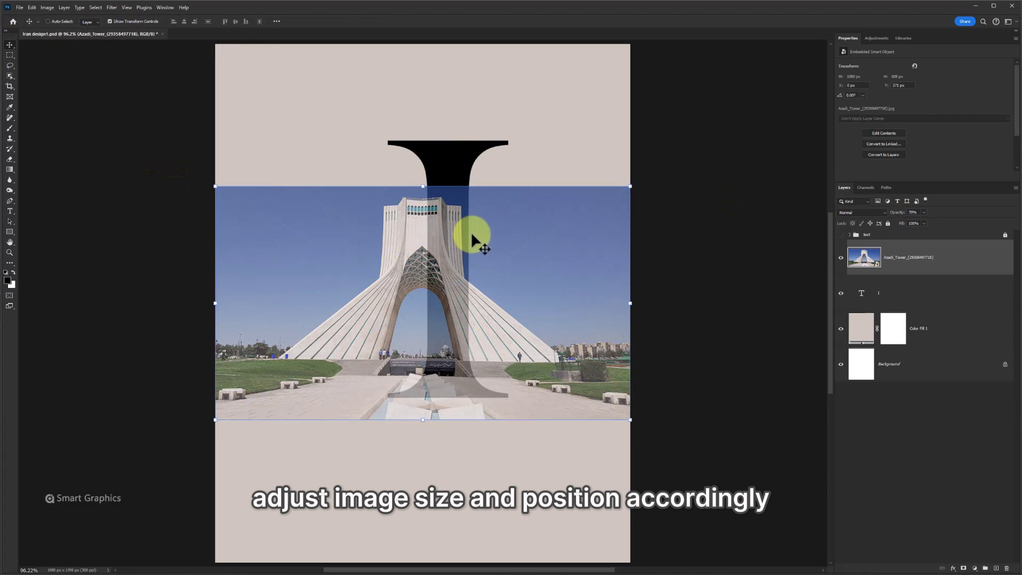
drag(470, 231, 449, 266)
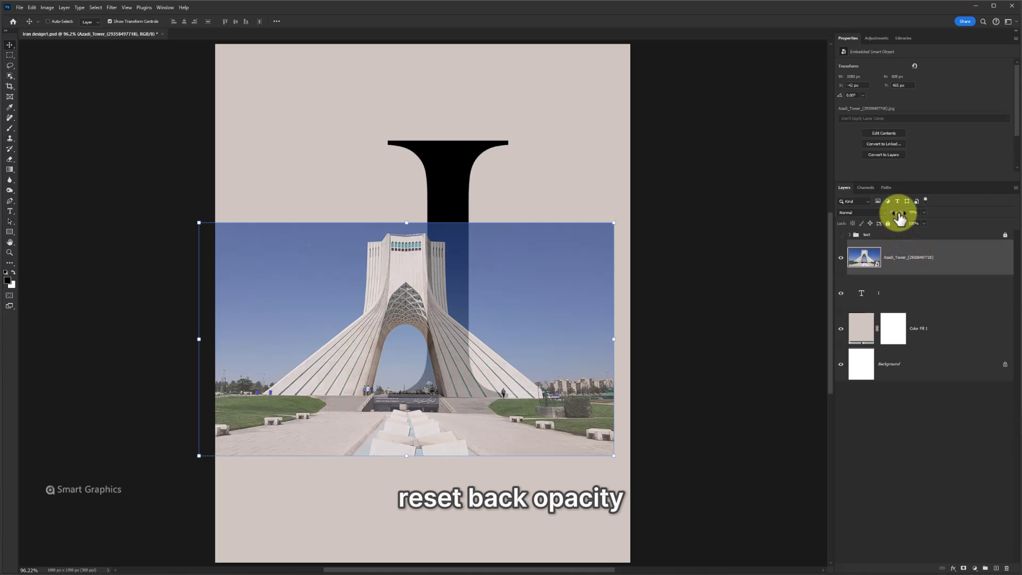
key(0)
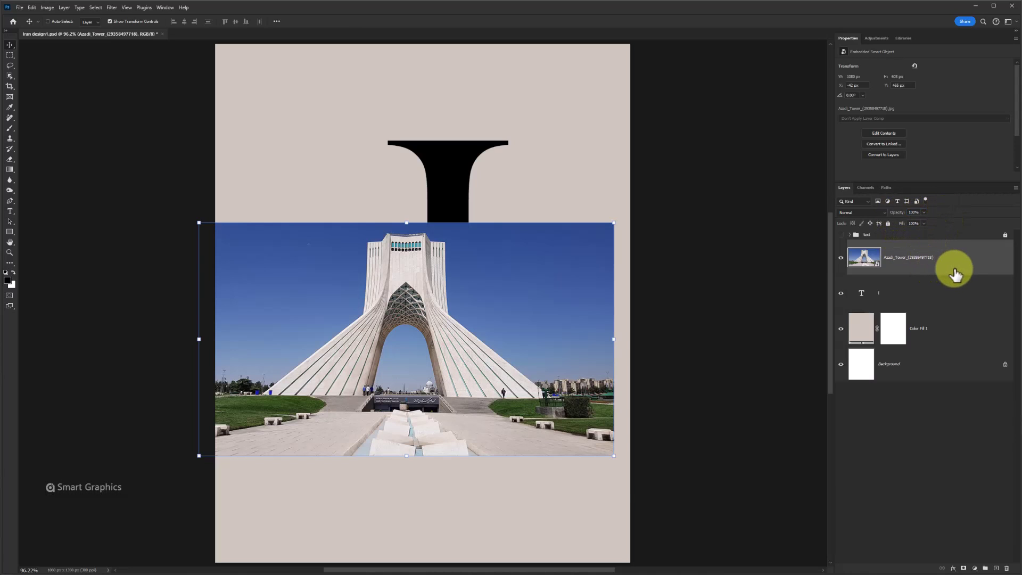
Step: Duplicate the tower photo and mask the copy so only the tower silhouette remains
key(ctrl+j)
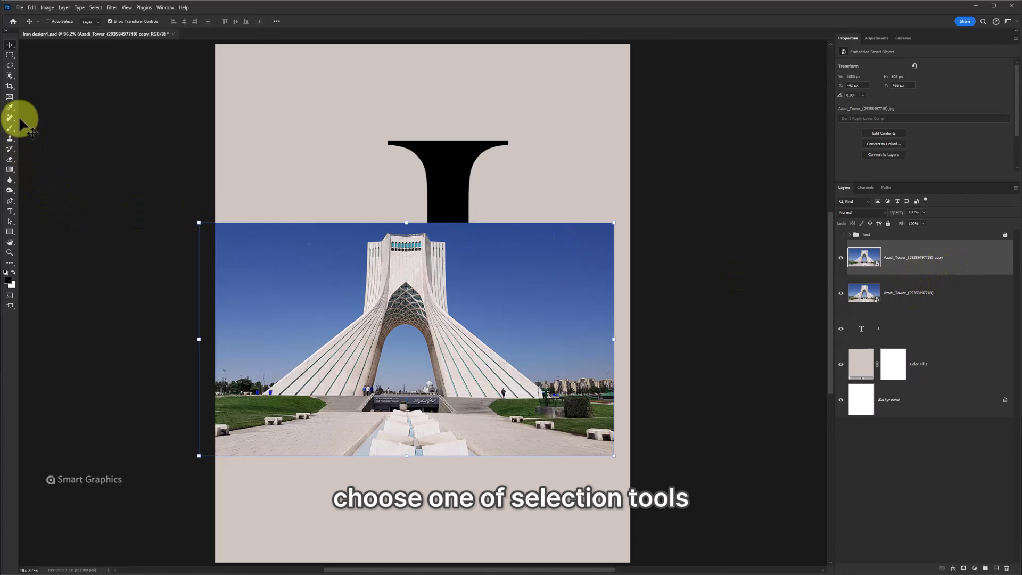
click(9, 76)
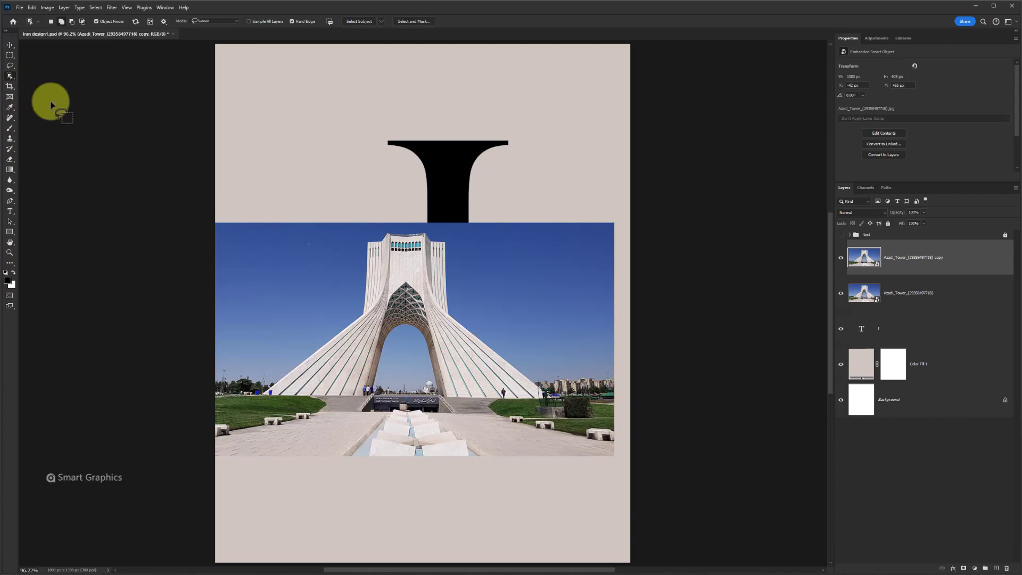
click(394, 272)
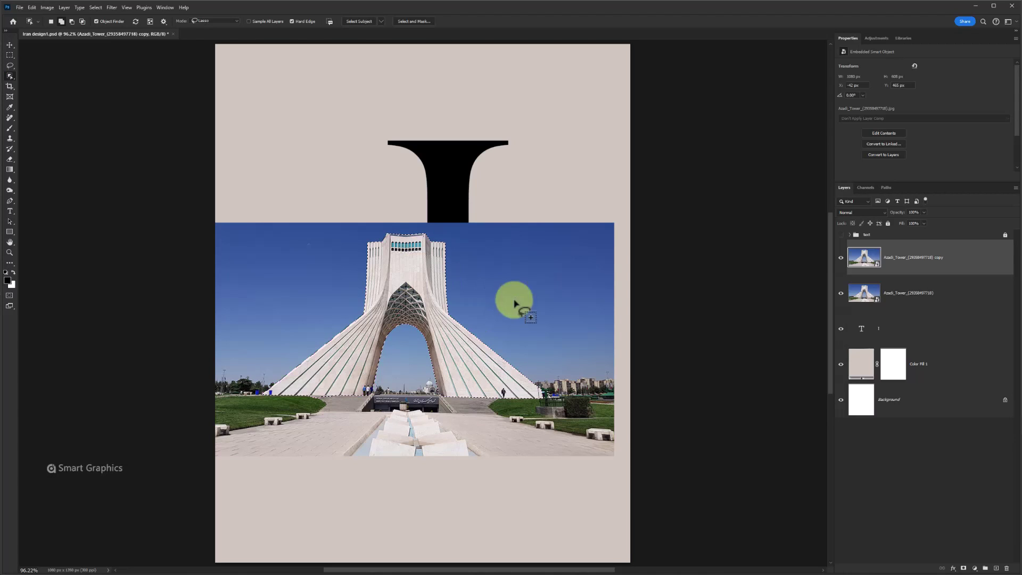
click(963, 566)
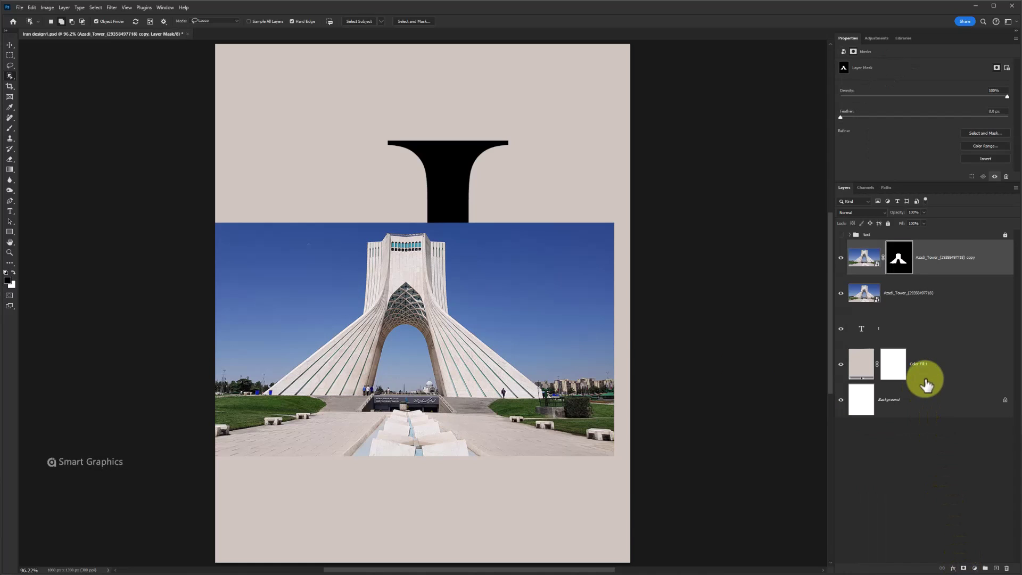
Step: Clip the original Azadi_Tower photo layer into the letter I
click(903, 307)
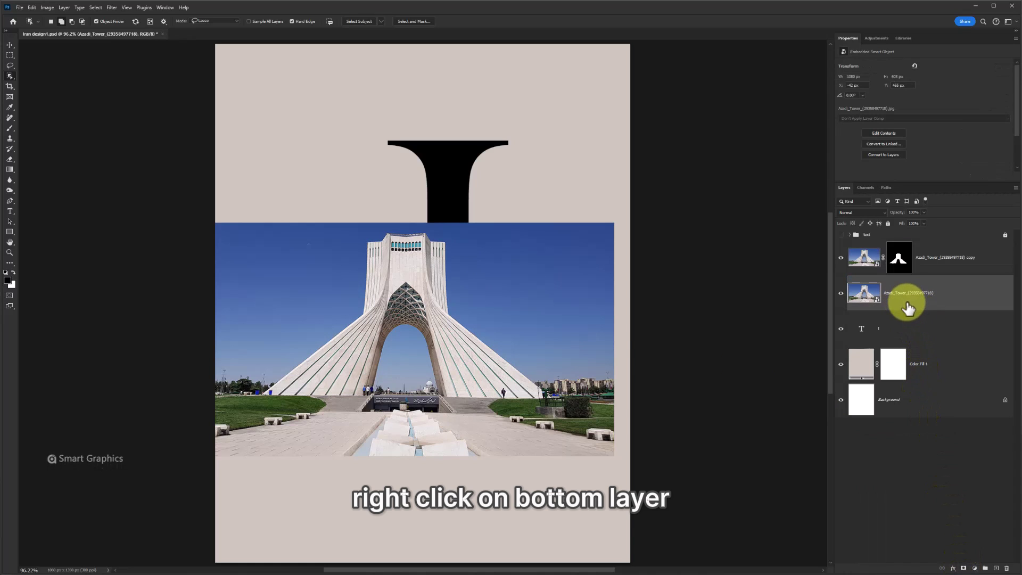
right_click(906, 302)
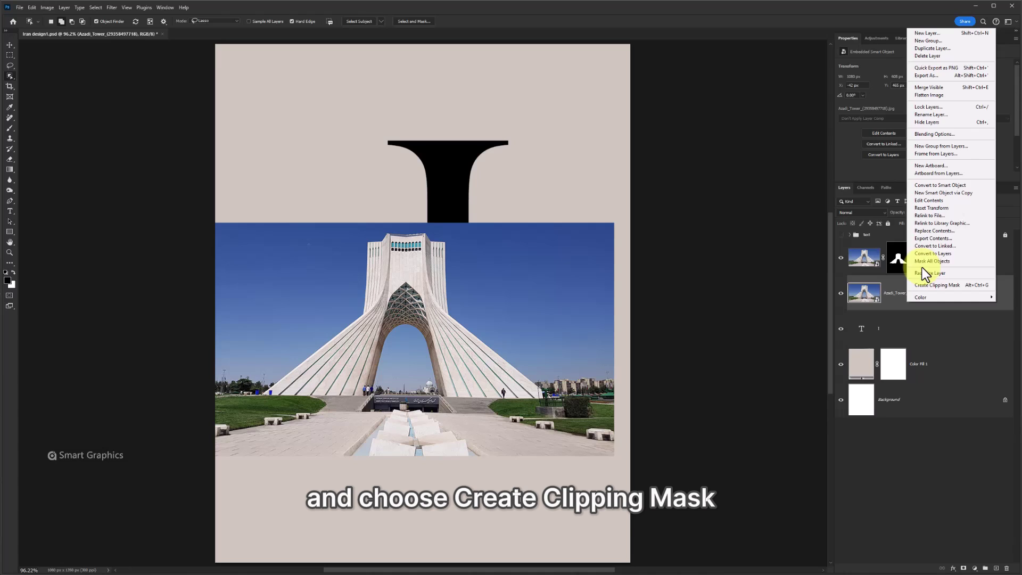
click(937, 286)
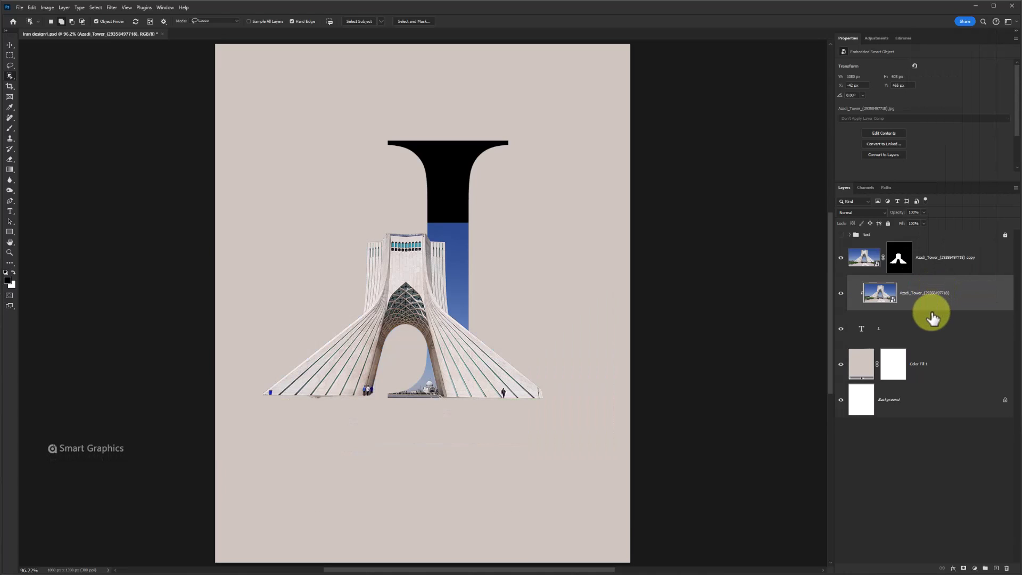
Step: Paint black with a 131 px brush on the tower copy's mask to hide the right leg
click(898, 261)
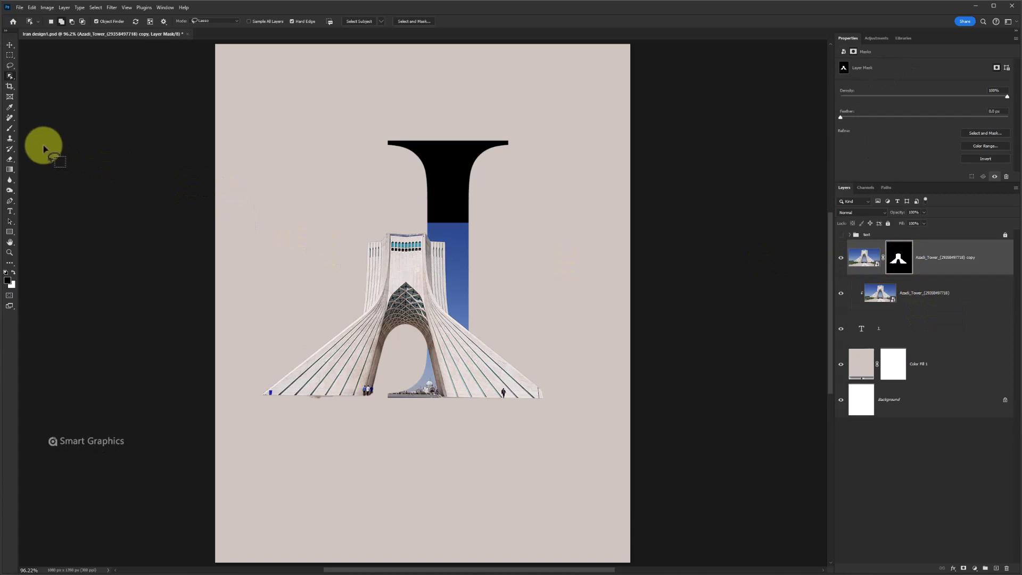
click(10, 127)
click(33, 129)
right_click(343, 210)
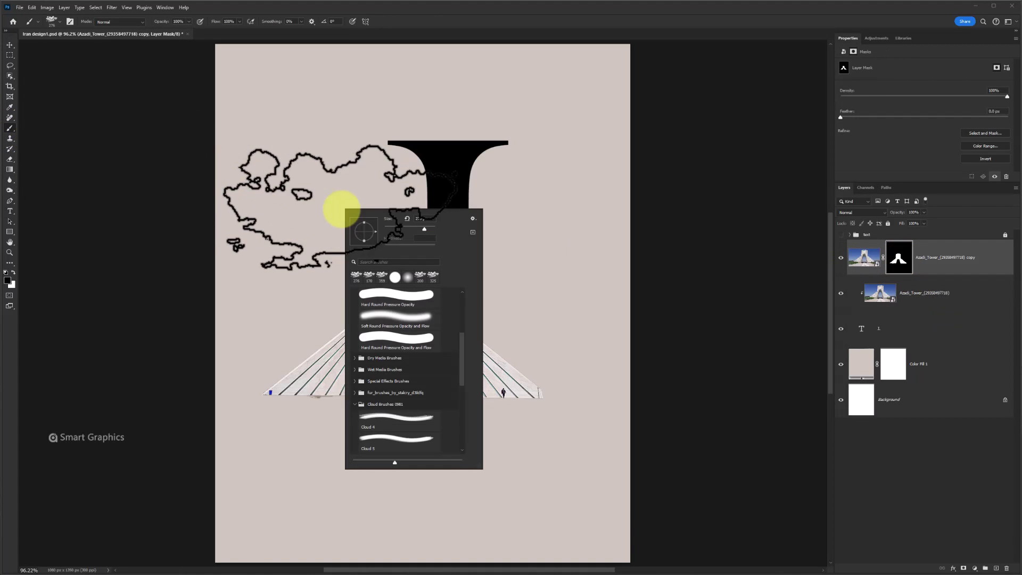
double_click(397, 293)
alt+right_click(468, 319)
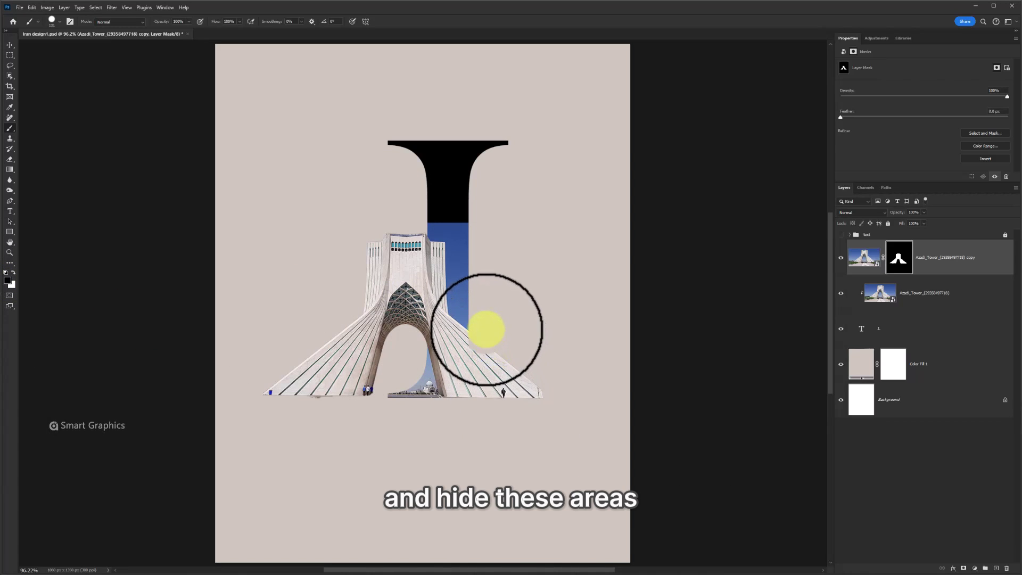
mouse_move(486, 330)
mouse_down()
mouse_move(483, 389)
mouse_move(525, 393)
mouse_move(545, 378)
mouse_move(512, 372)
mouse_move(538, 376)
mouse_up()
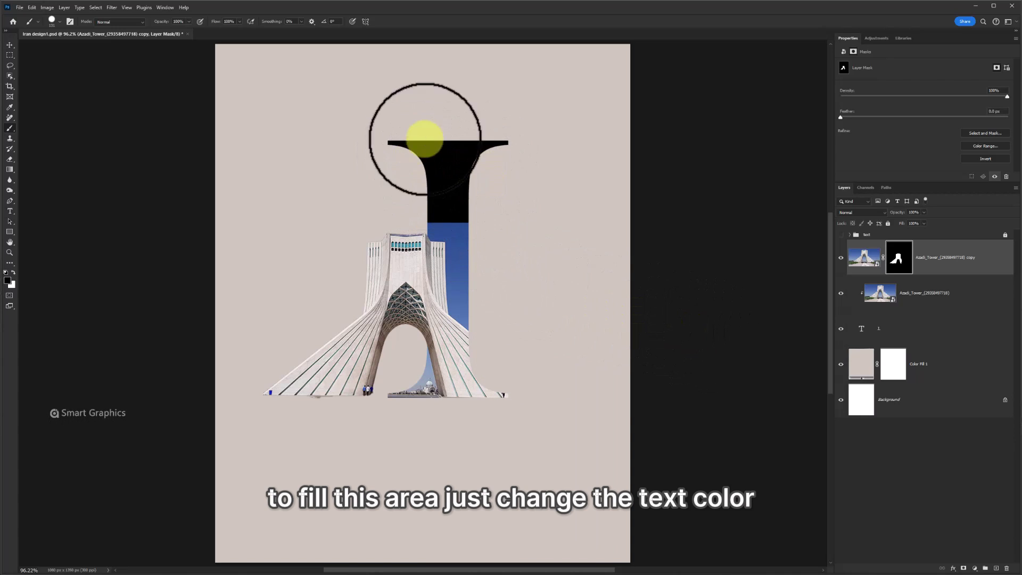
Step: Recolour the letter I to the sky blue 2c4d92 sampled from the photo
click(898, 336)
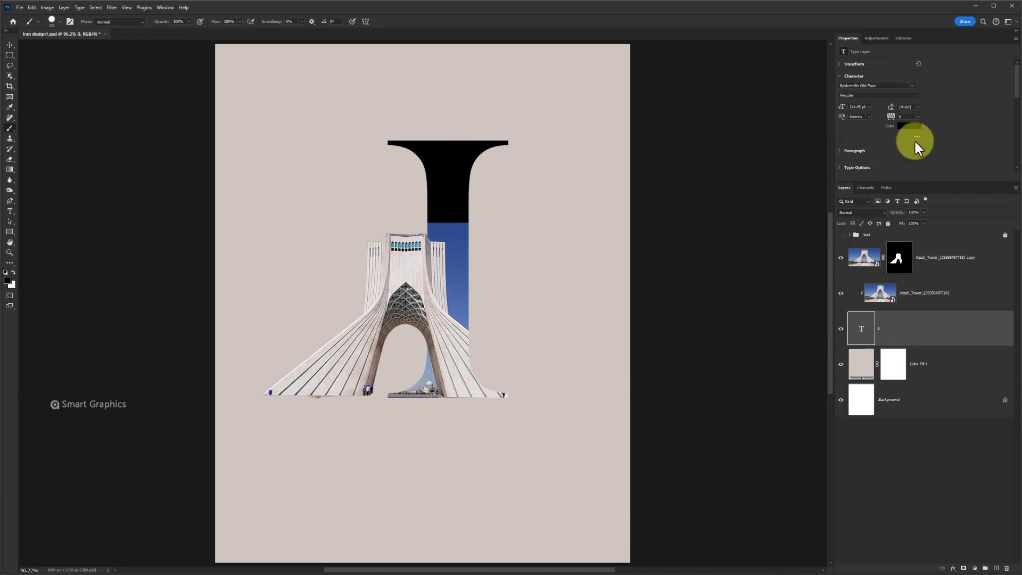
click(909, 128)
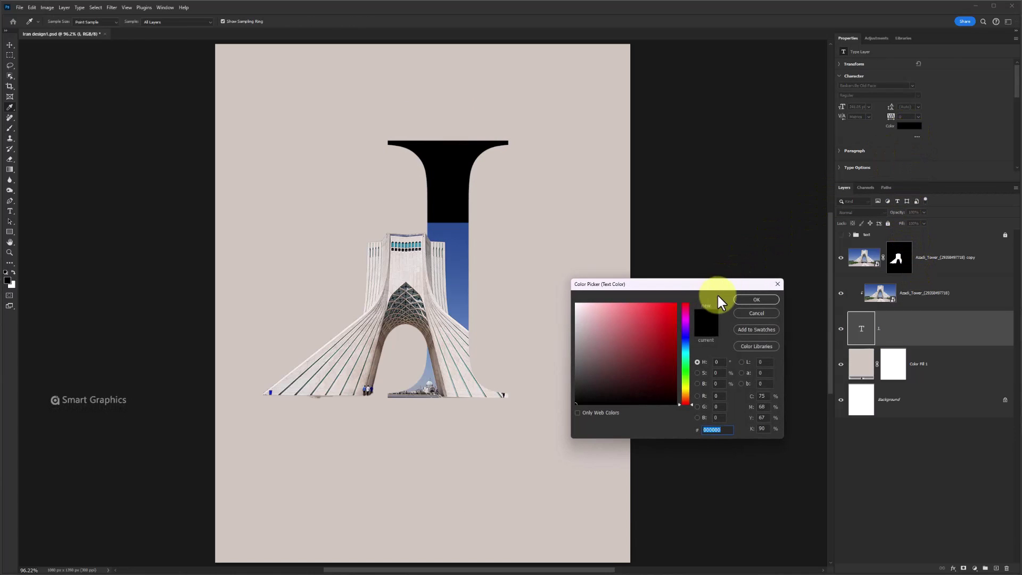
click(450, 226)
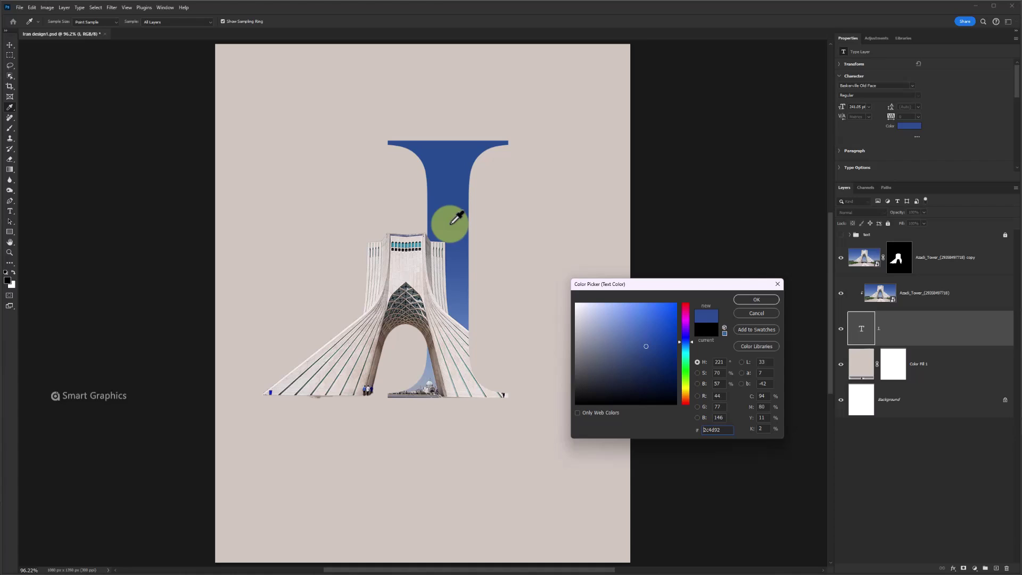
click(746, 298)
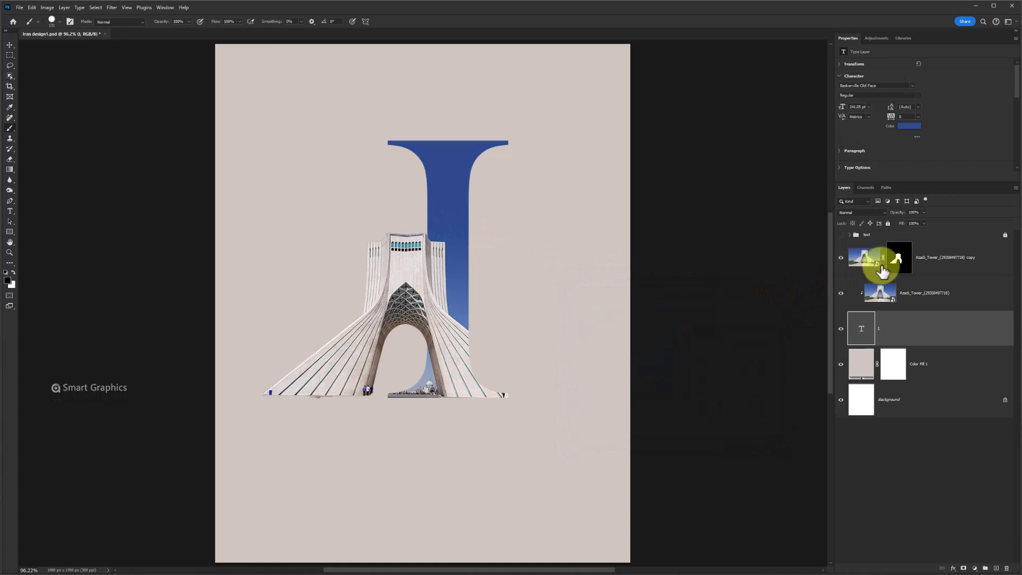
Step: Paint white on the tower copy's mask to restore the tower's left foot
click(899, 257)
key(x)
click(277, 392)
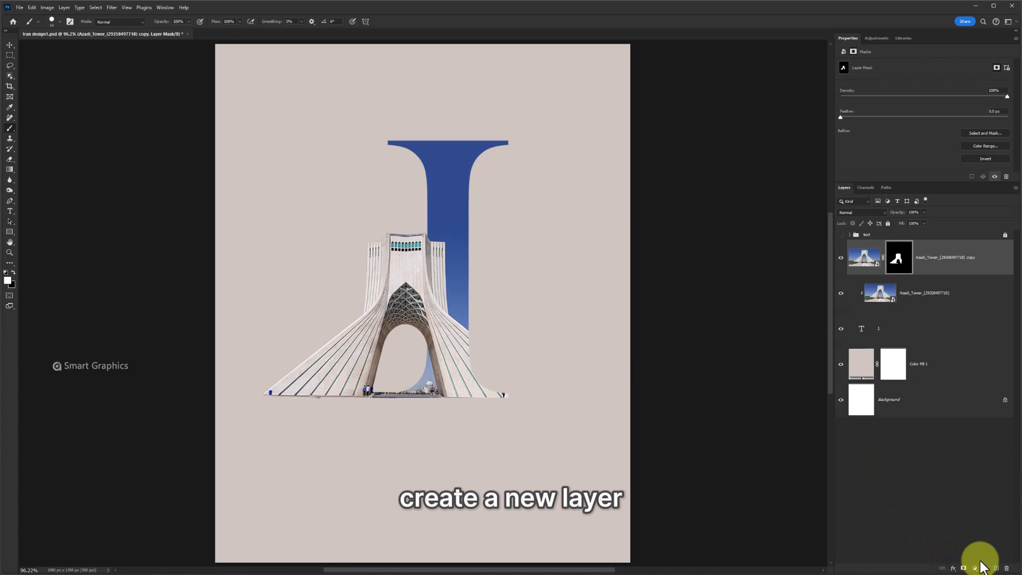
Step: On a new layer, stamp white cloud brush marks at the top-left and top-right of the I
click(996, 568)
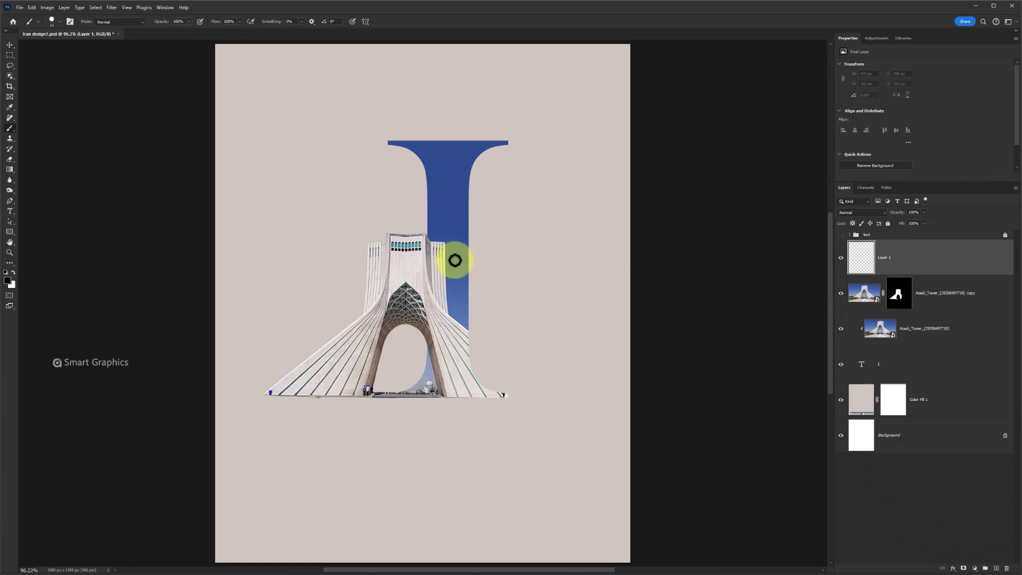
right_click(286, 200)
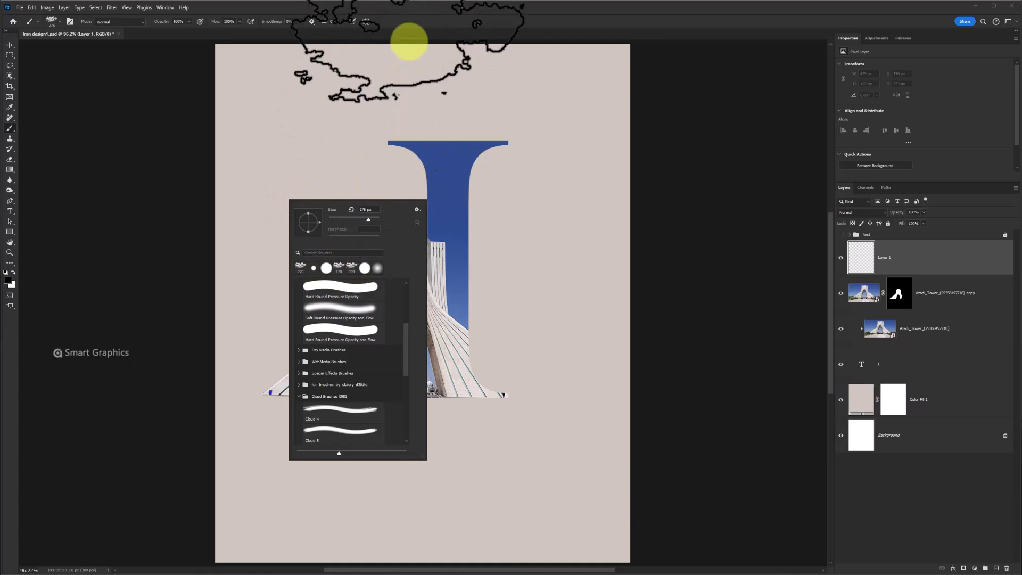
click(415, 29)
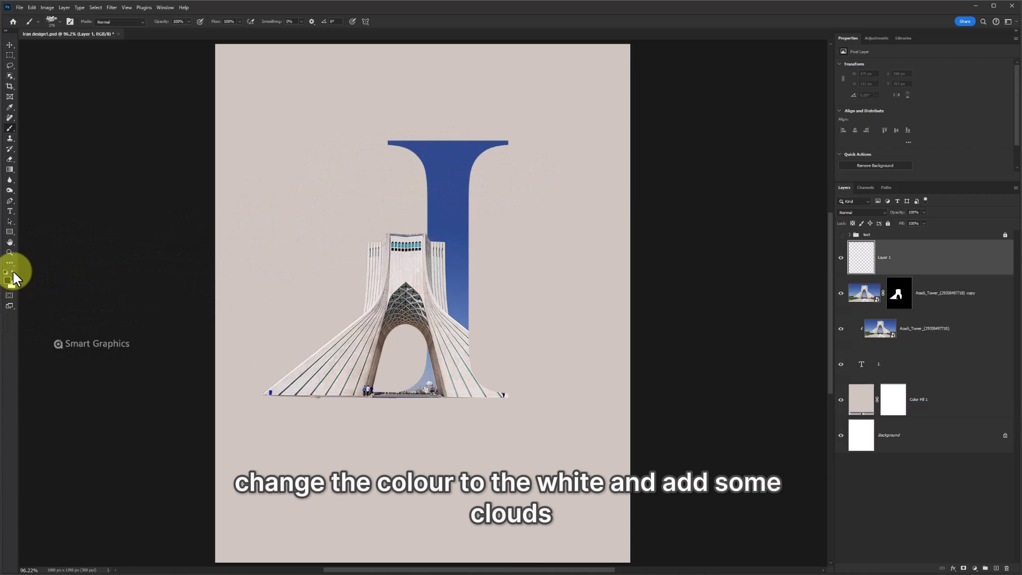
click(481, 171)
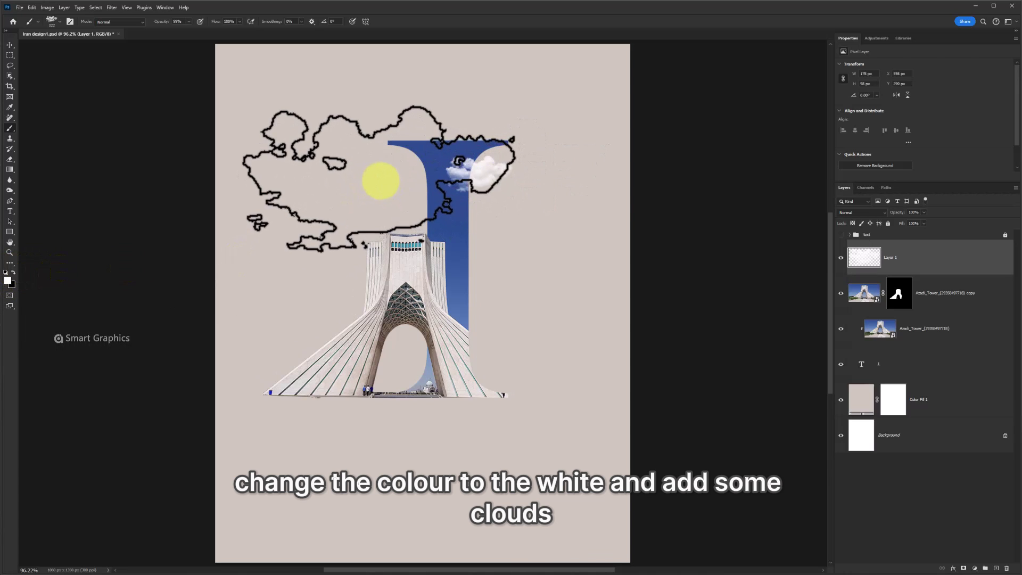
click(379, 179)
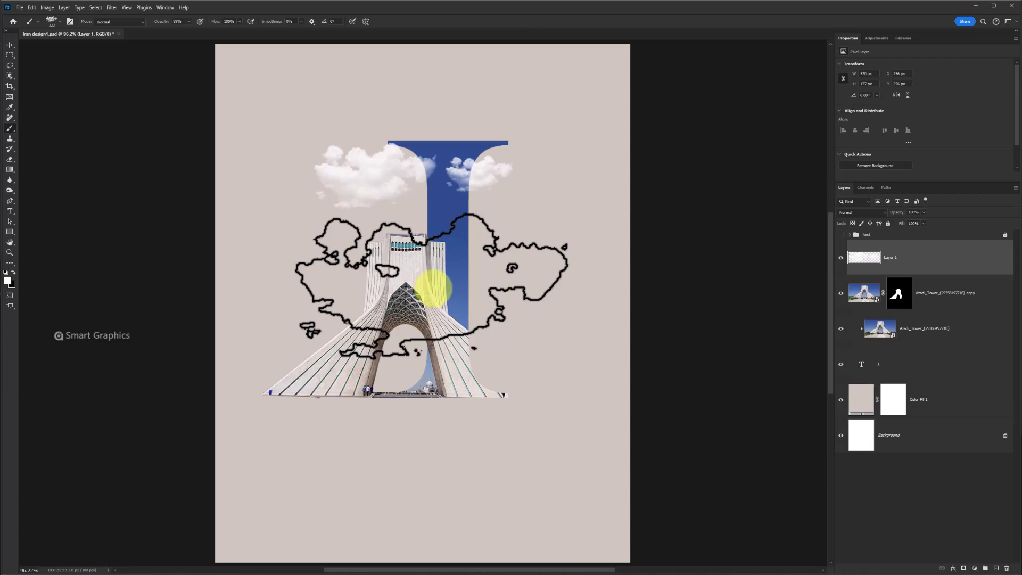
Step: Group Layer 1 through the letter layer as Group 1 and duplicate it as Group 1 copy
shift+click(930, 372)
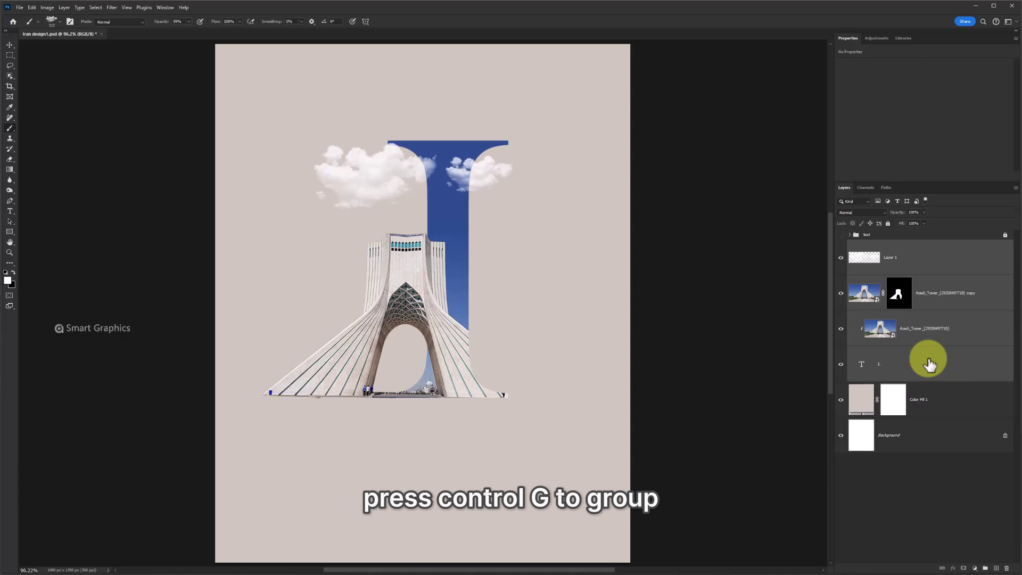
key(ctrl+g)
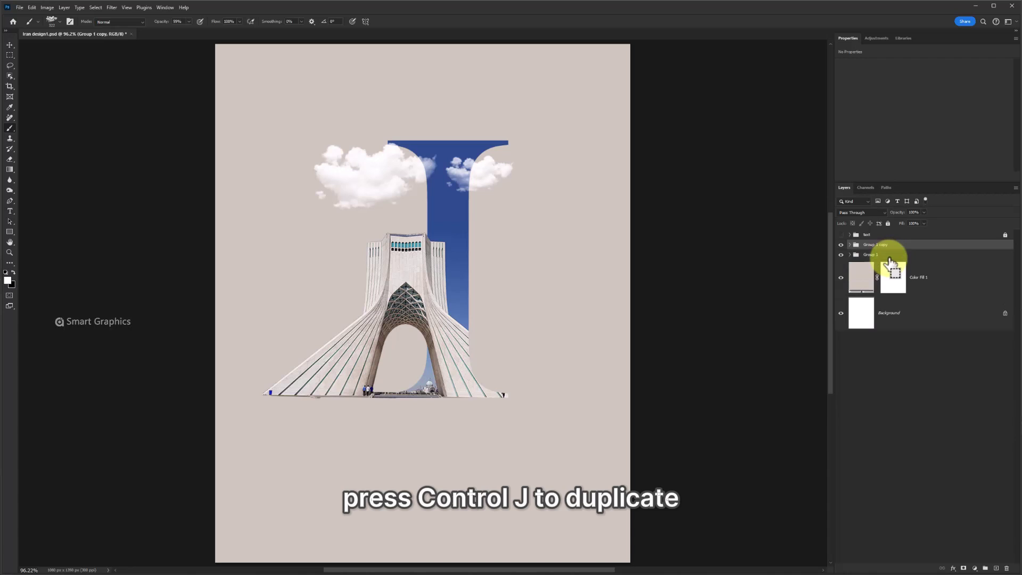
key(ctrl+j)
click(896, 257)
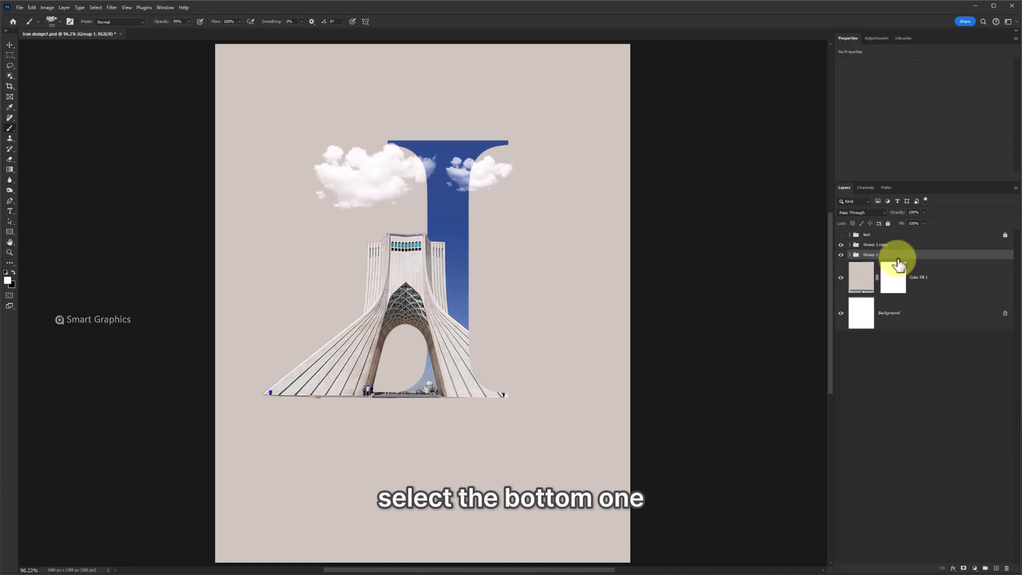
Step: Flip Group 1 vertically and move it down so it mirrors the tower from its base
key(ctrl+t)
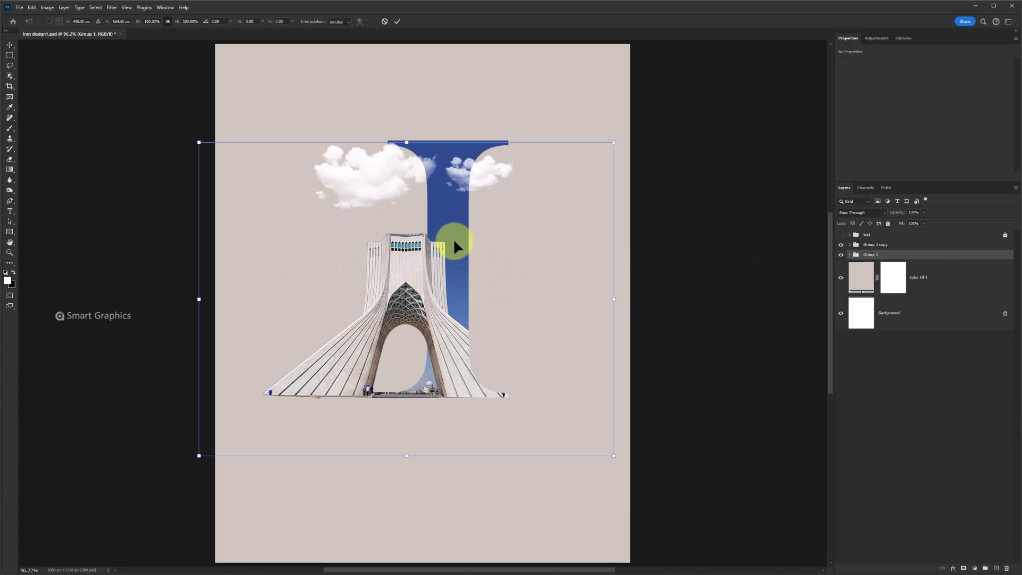
right_click(450, 219)
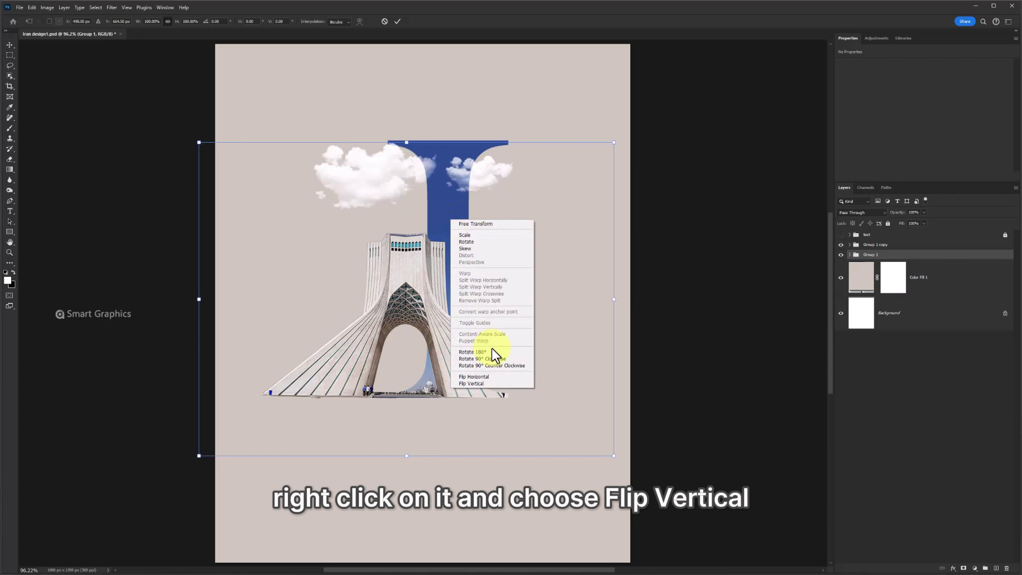
click(479, 384)
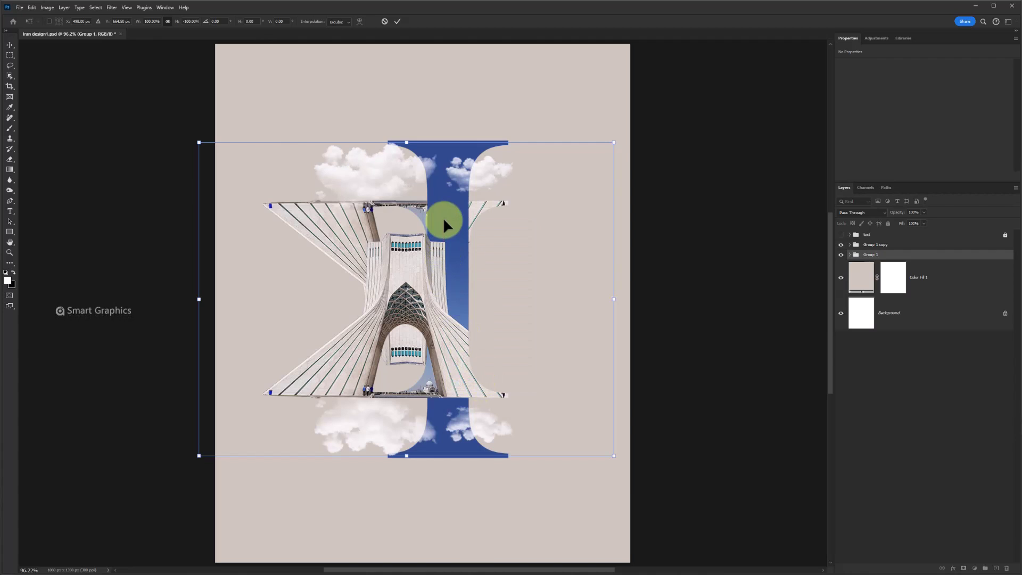
drag(447, 210, 446, 405)
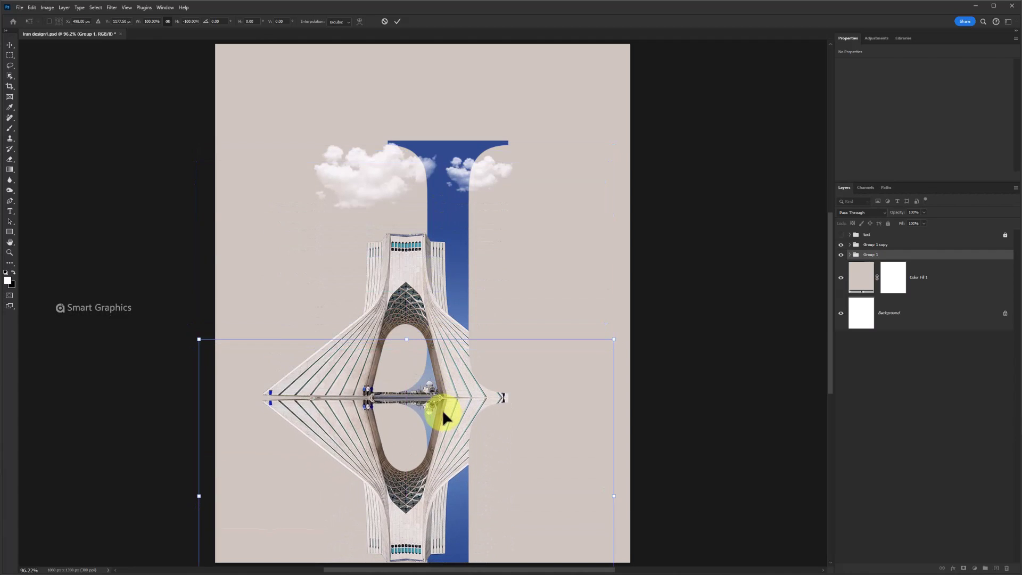
drag(201, 340, 201, 334)
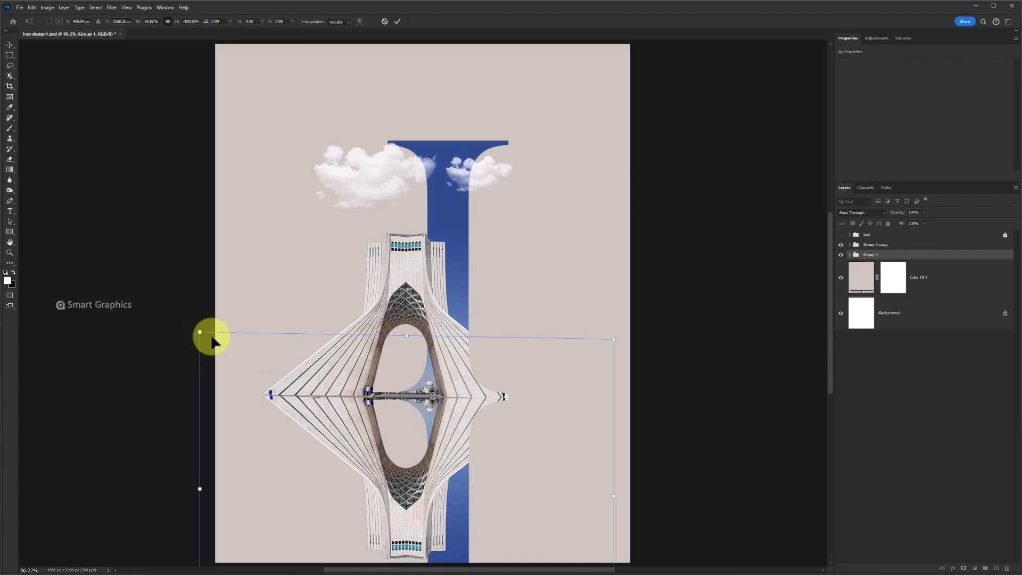
click(398, 21)
key(b)
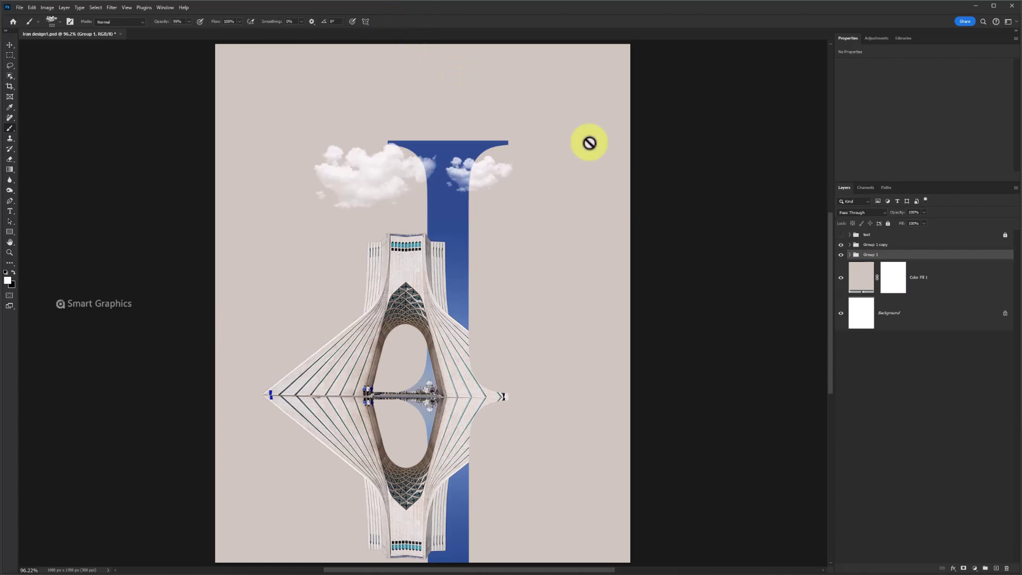
Step: Give Group 1 a hide-all layer mask and drag a white-to-transparent gradient down from the tower base
alt+click(963, 567)
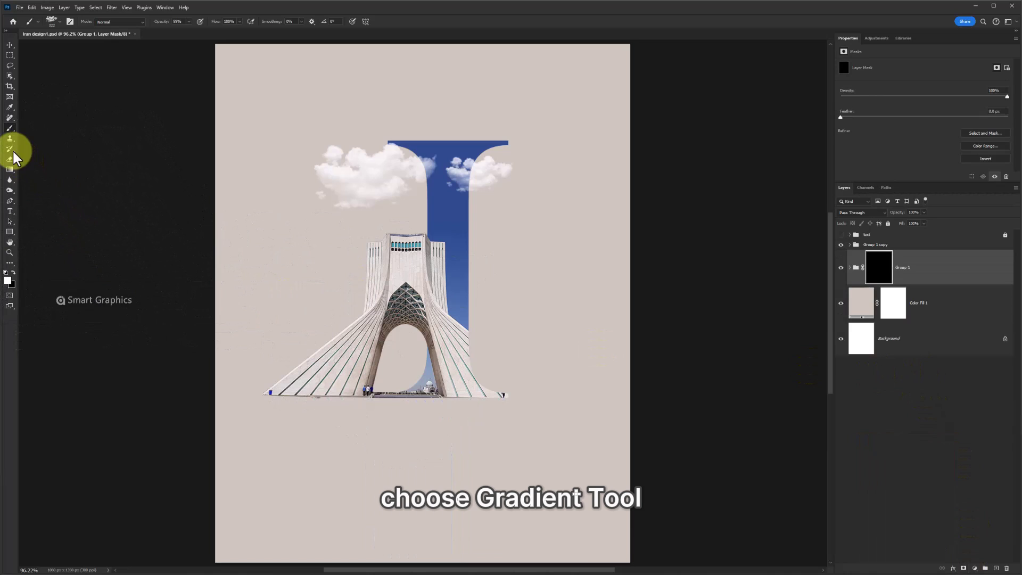
click(9, 170)
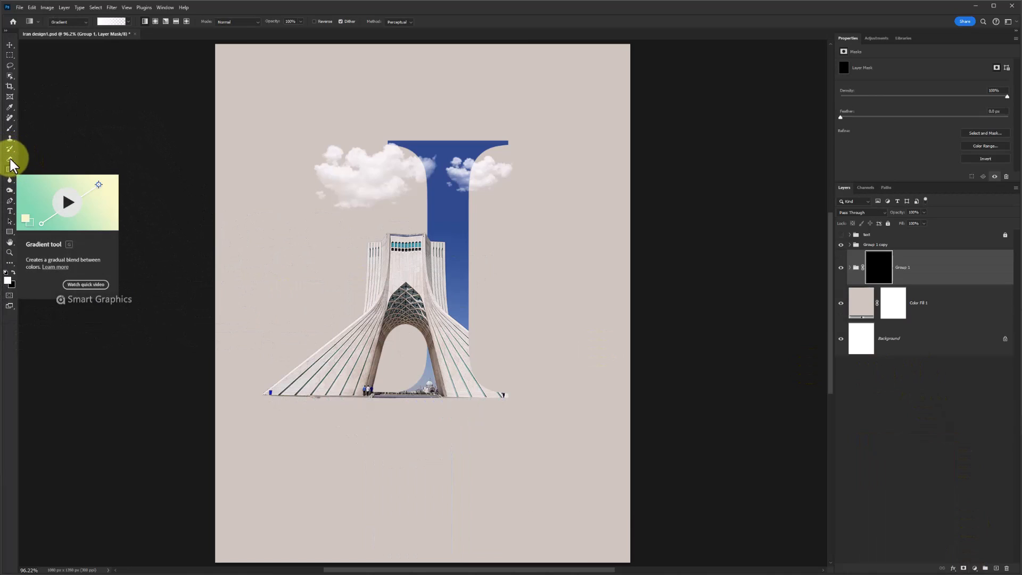
click(128, 24)
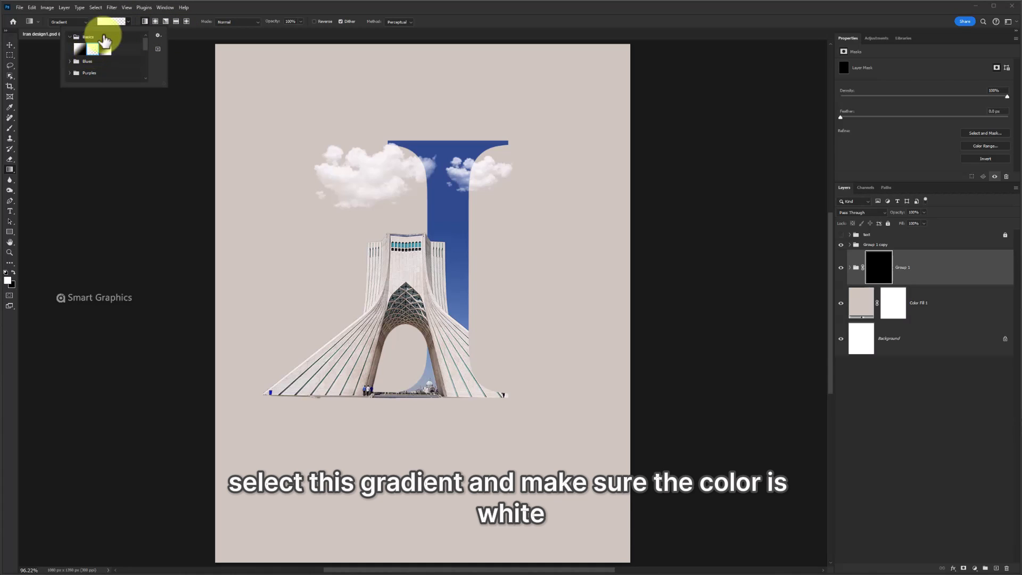
click(92, 48)
click(234, 30)
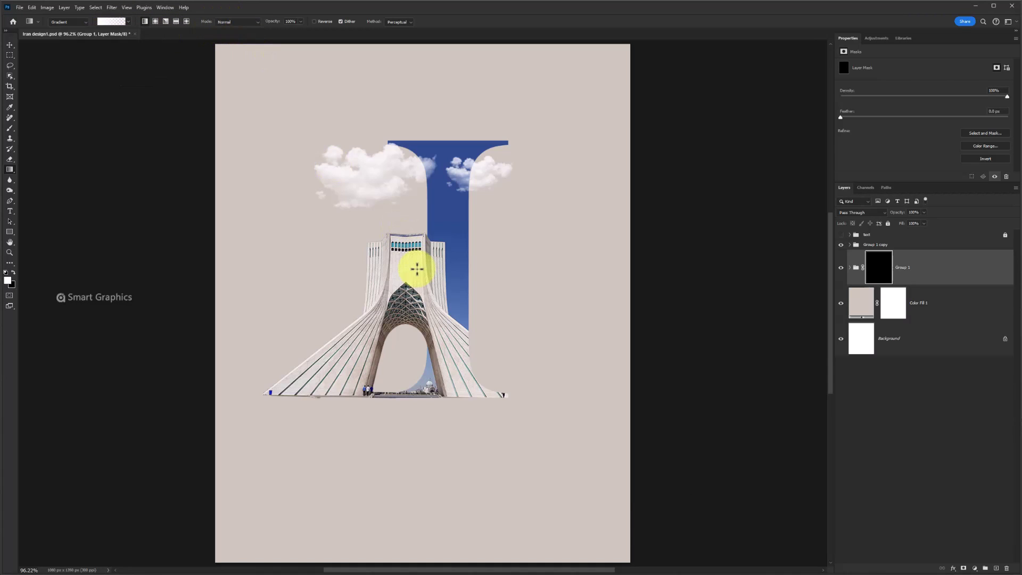
drag(407, 352, 400, 524)
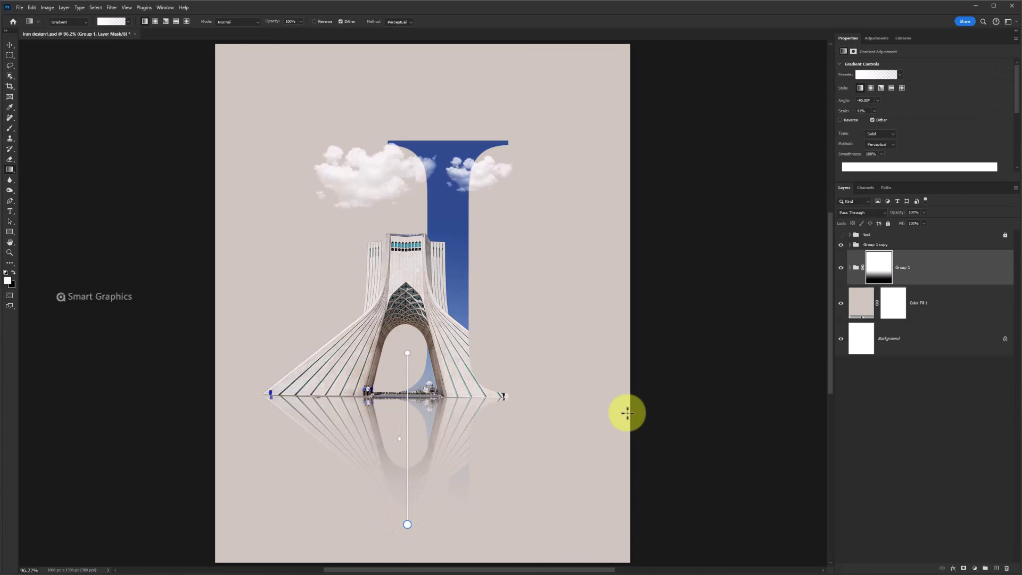
click(910, 246)
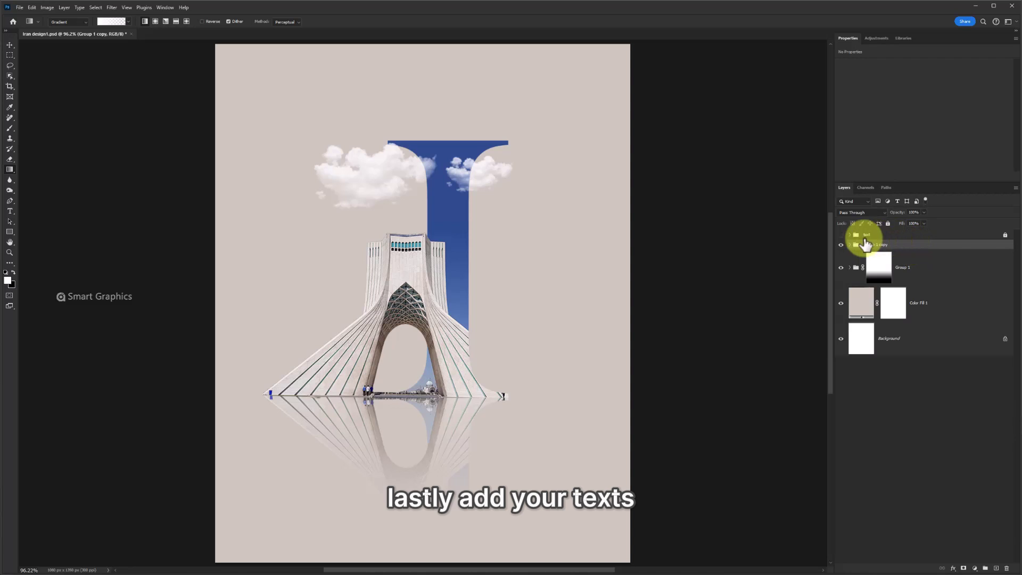